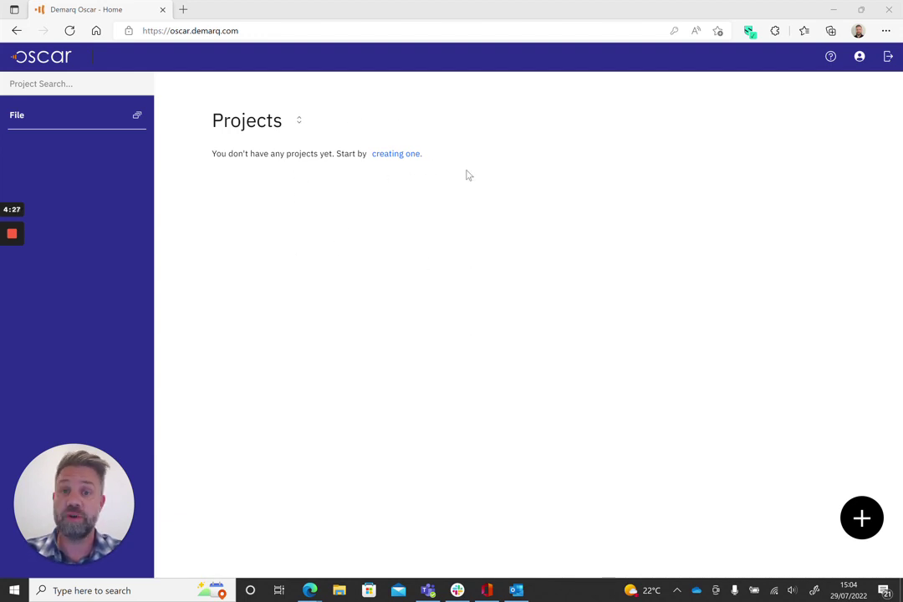
Create the first project folder from the 'creating one.' link, named with the client's full name
left_click(404, 158)
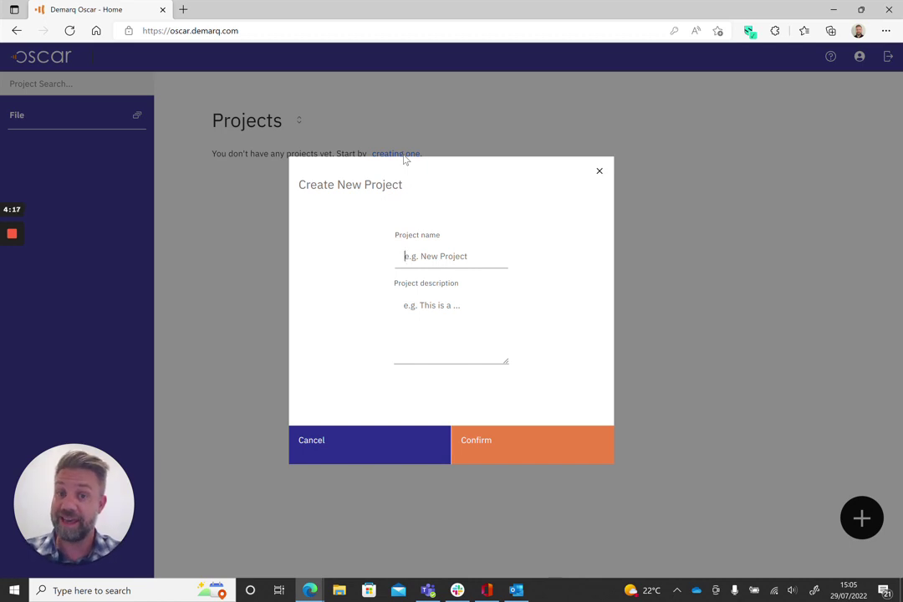
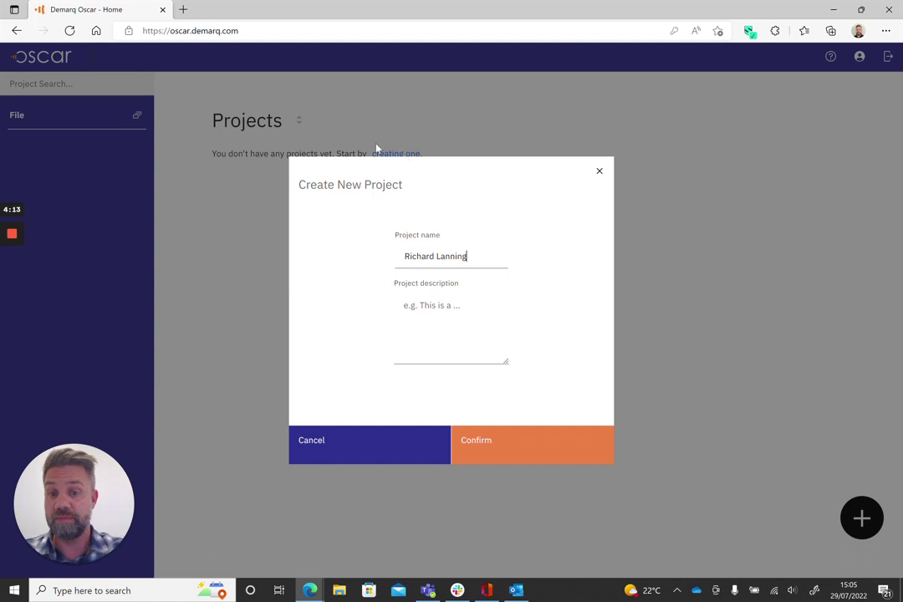
left_click(493, 454)
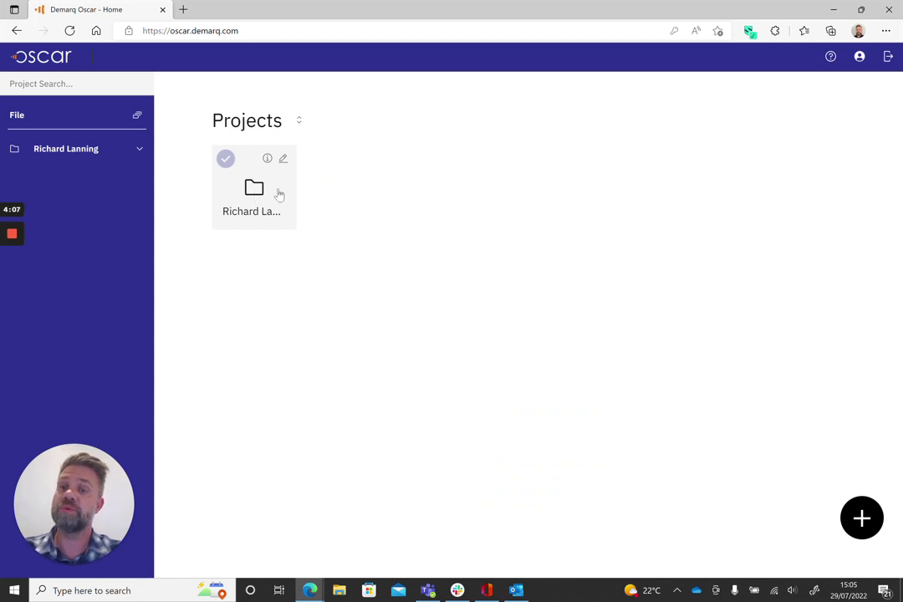
Add the second and third project folders, each named after a different client
left_click(872, 525)
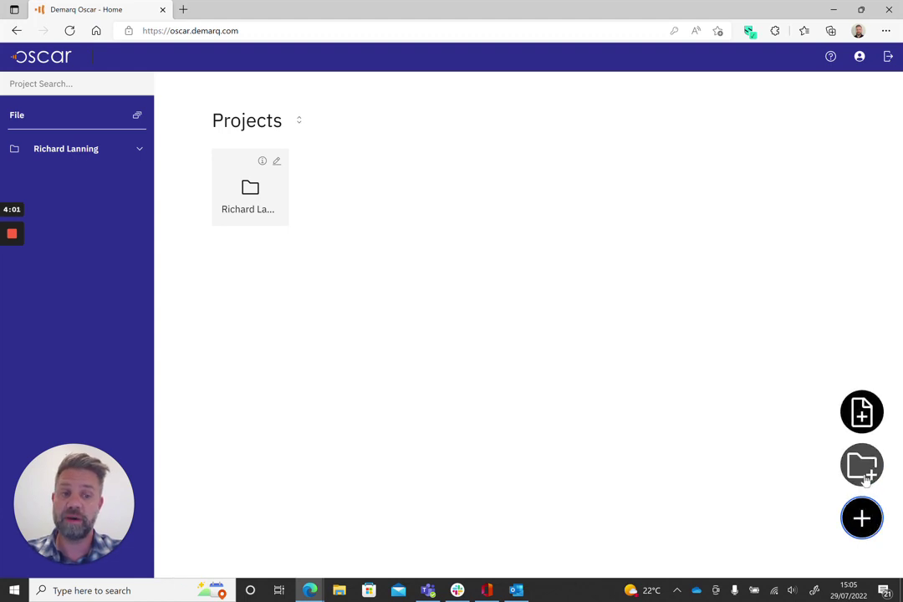
left_click(863, 468)
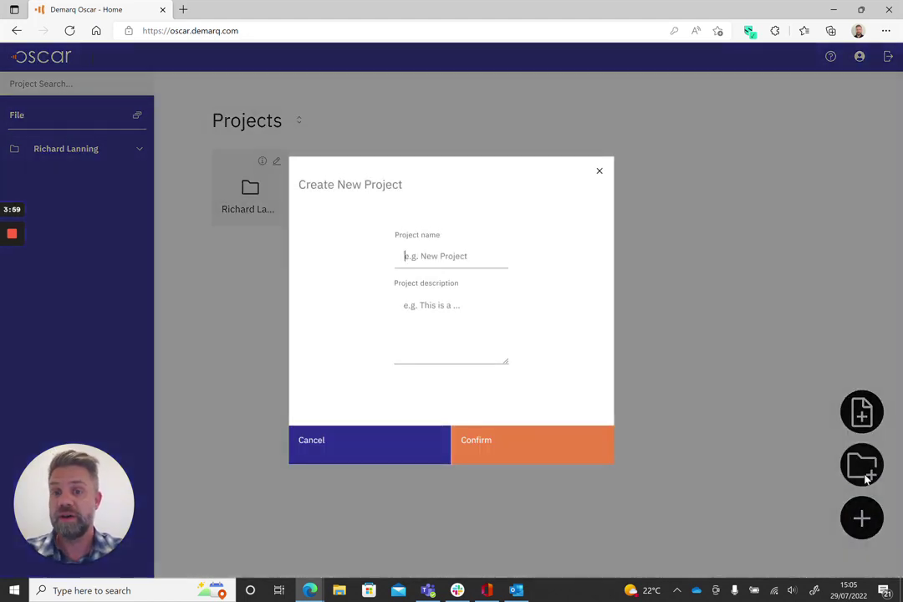
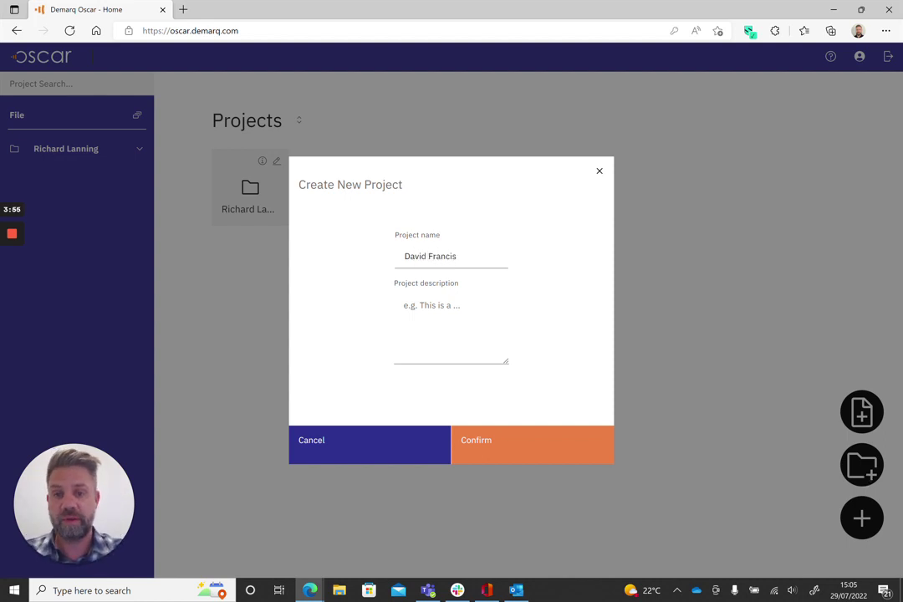
left_click(515, 443)
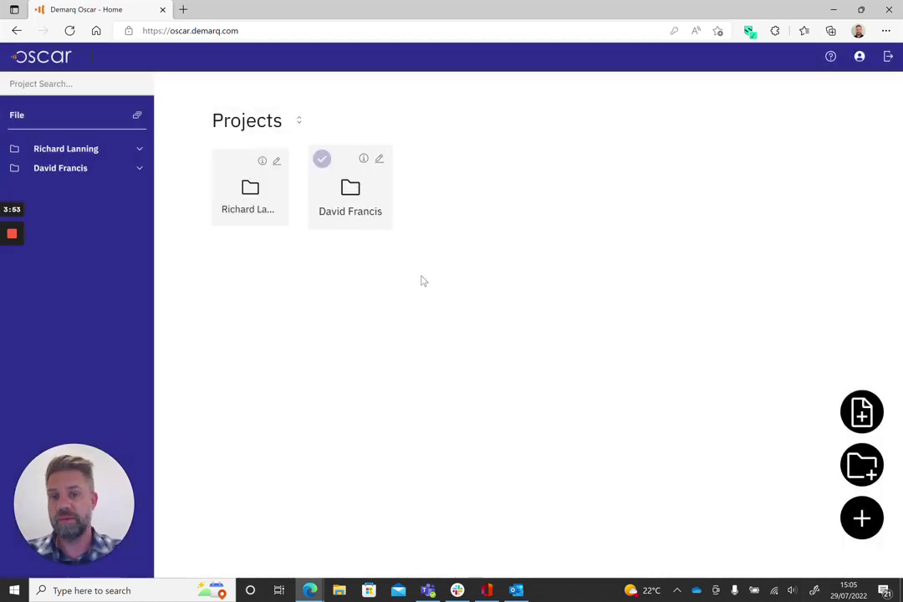
left_click(859, 464)
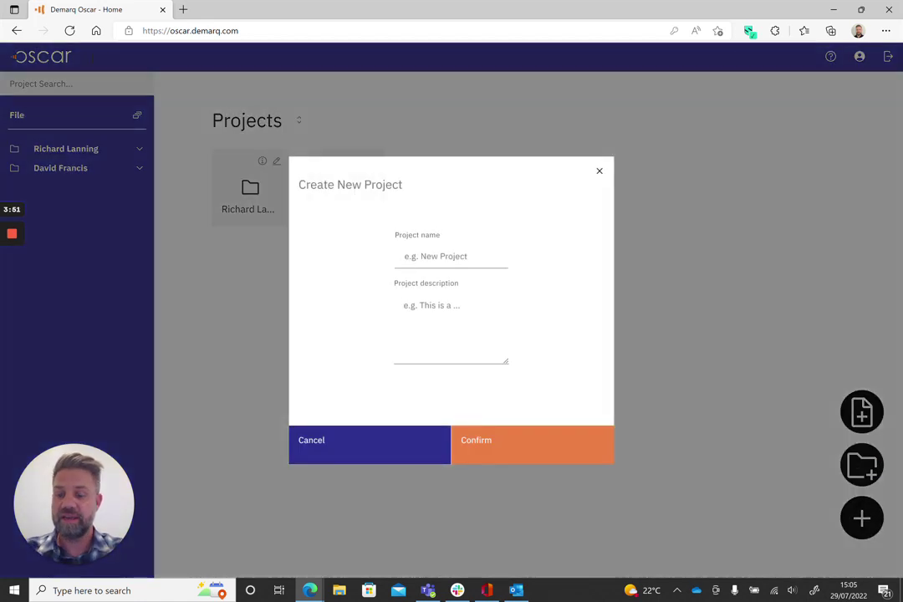
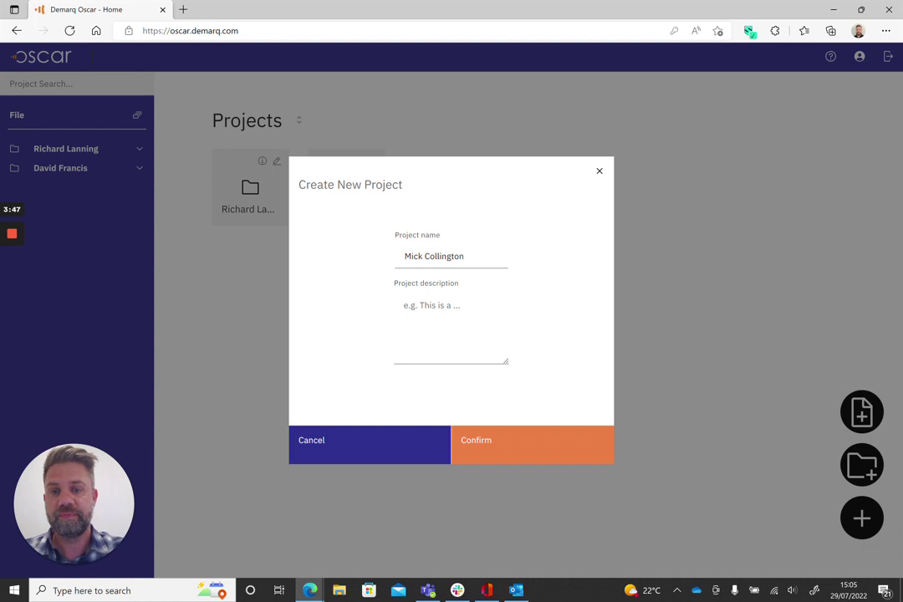
left_click(507, 438)
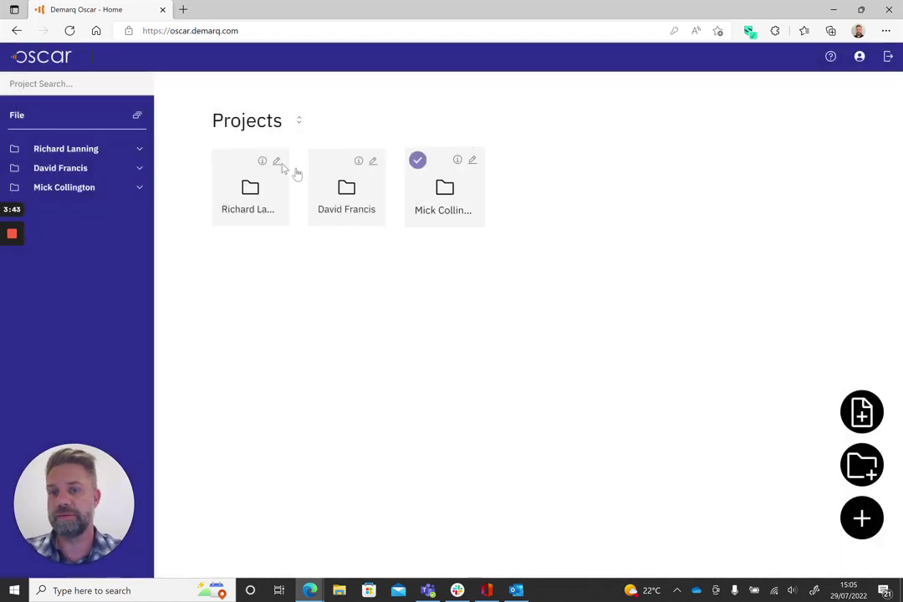
Upload all six bank statement PDFs into the first client's project folder
left_click(265, 200)
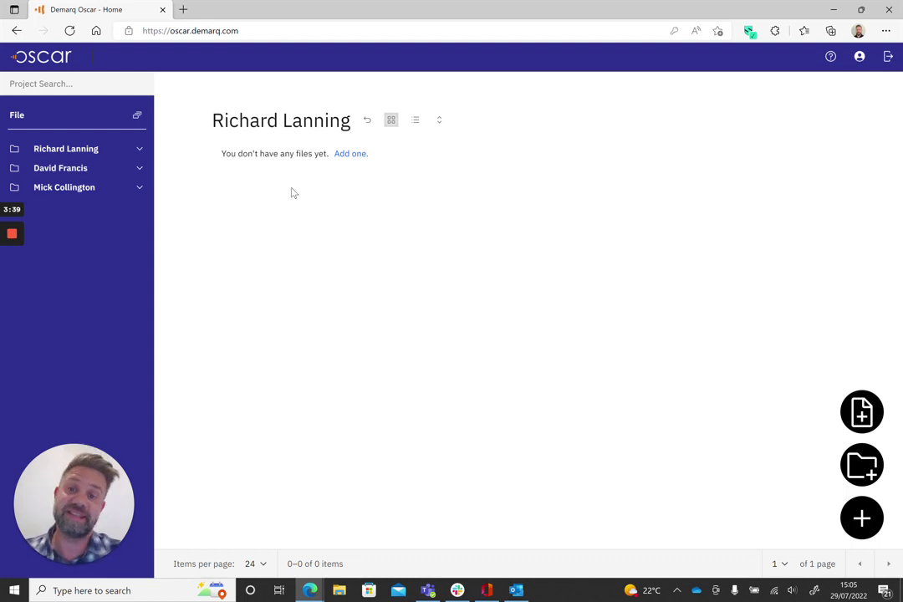
left_click(350, 159)
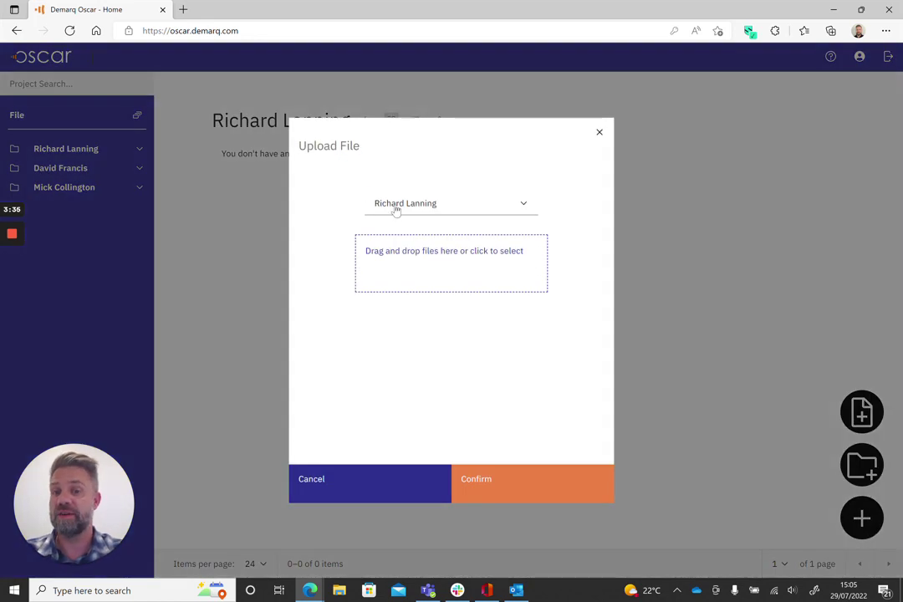
left_click(439, 205)
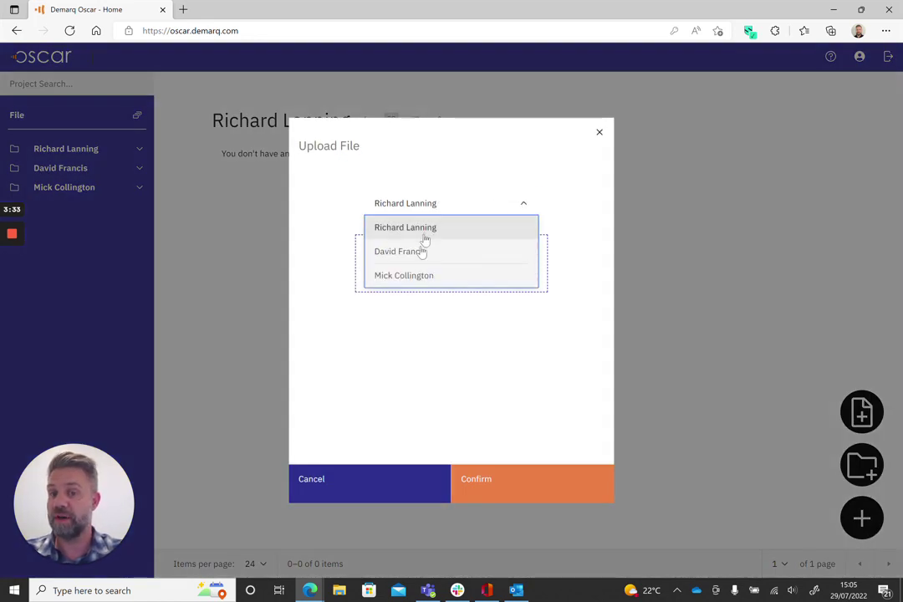
left_click(427, 229)
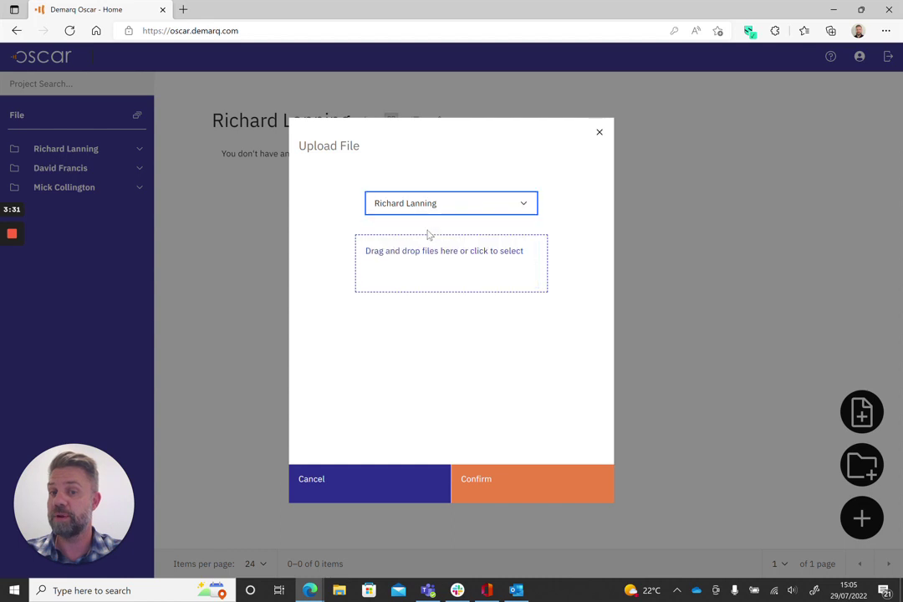
left_click(447, 255)
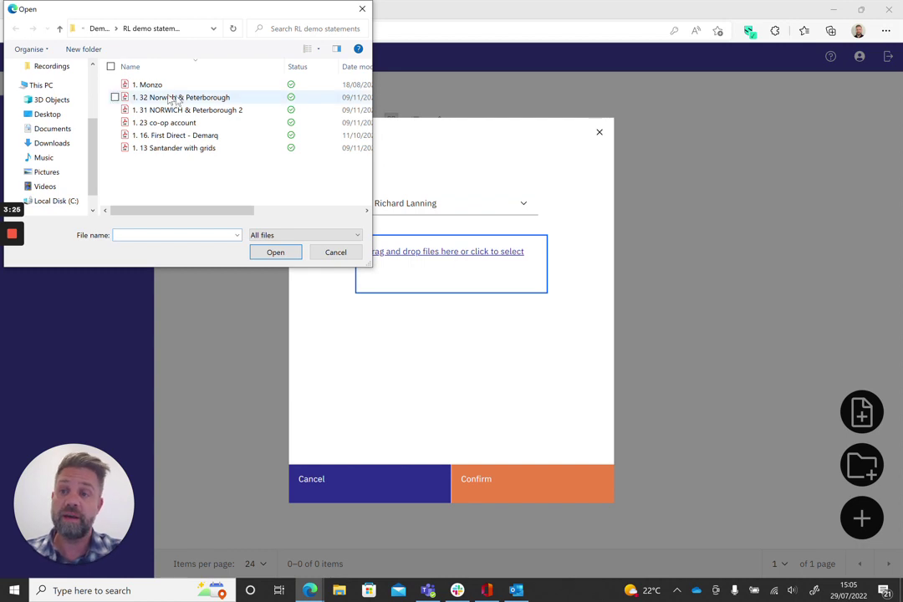
left_click(110, 67)
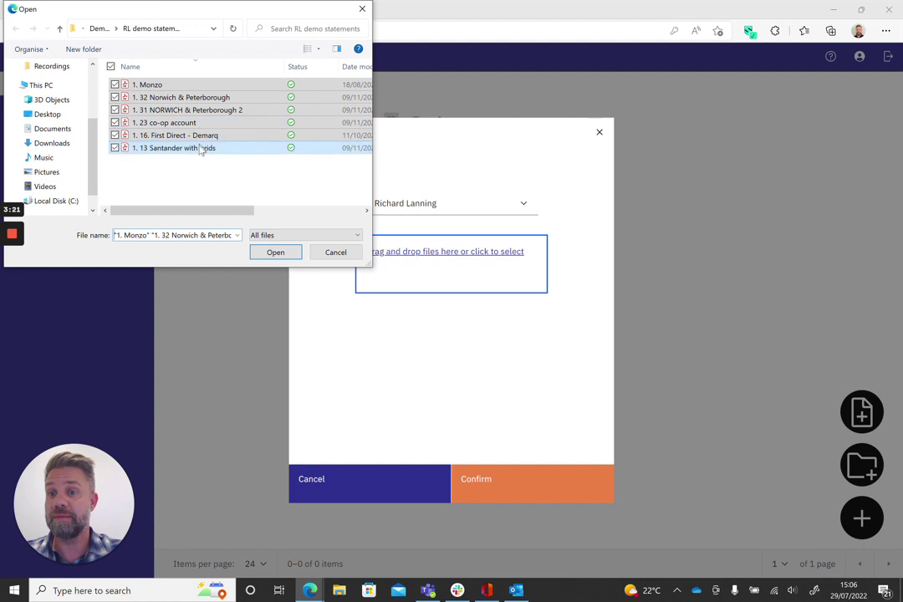
left_click(283, 255)
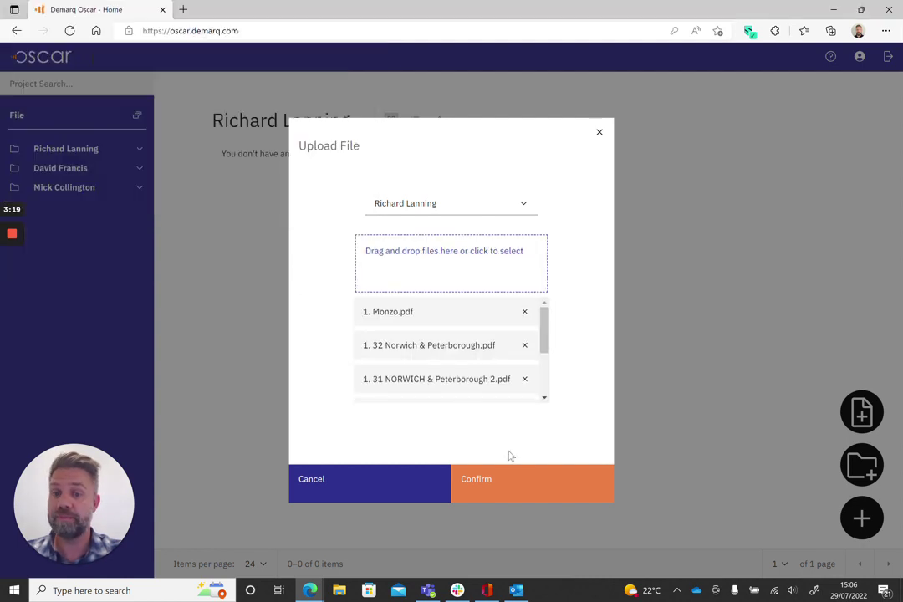
left_click(541, 484)
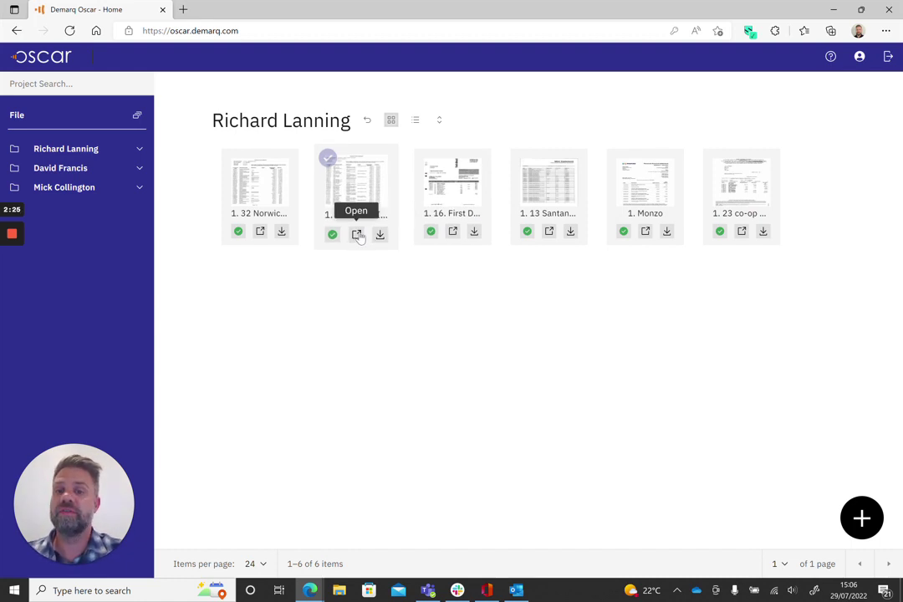
View the extracted transactions for NORWICH & Peterborough 2, then return to the Projects overview
left_click(358, 235)
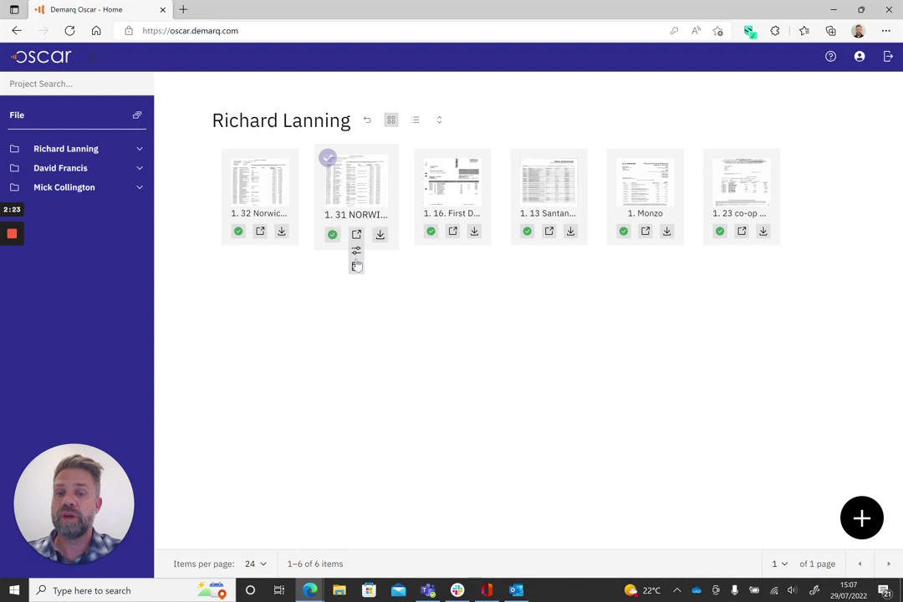
left_click(356, 267)
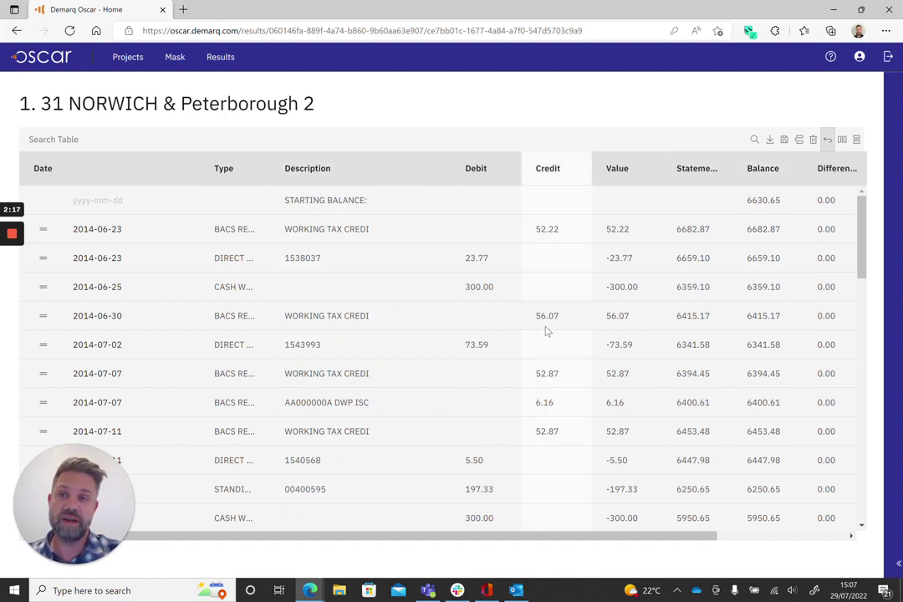
left_click(151, 141)
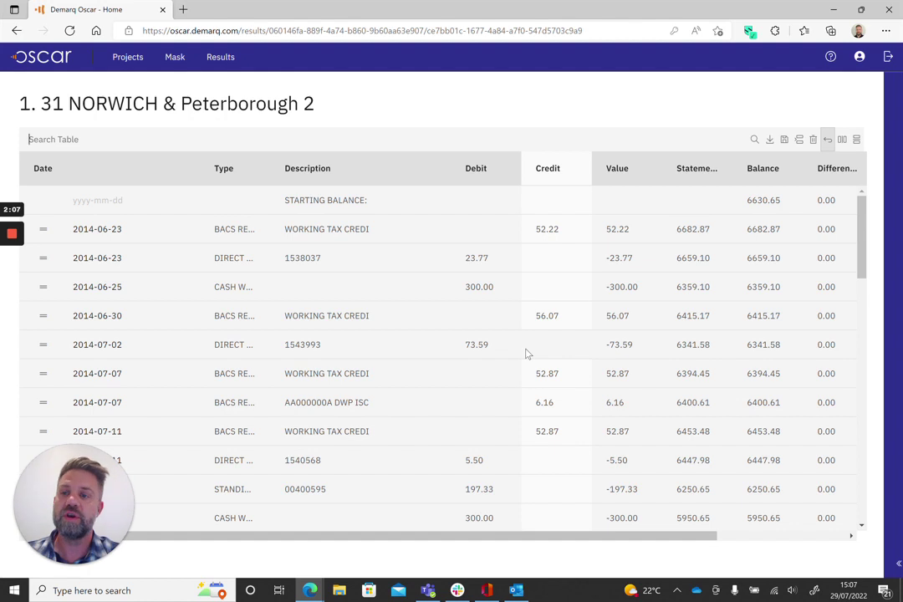
left_click(130, 58)
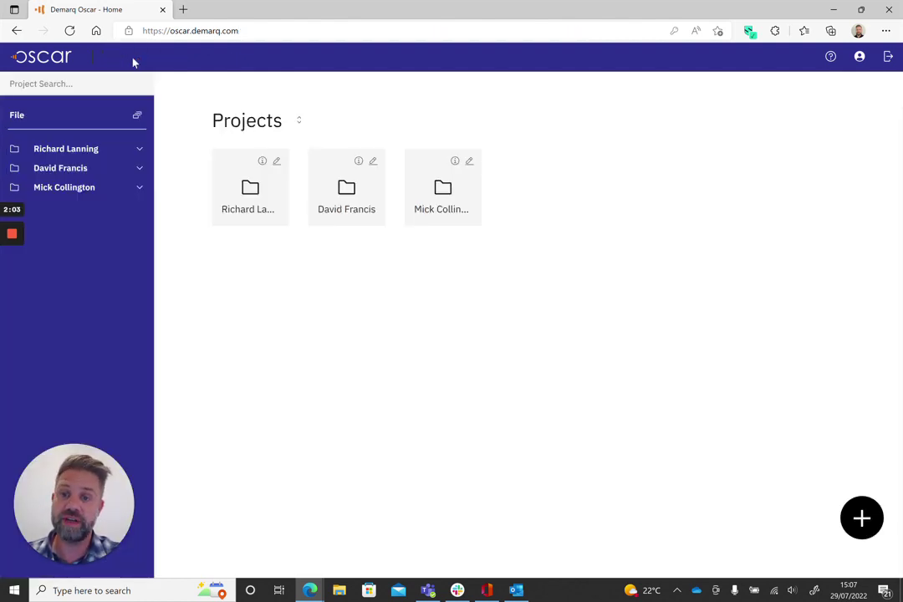
Export the 1. 32 Norwich & Peterborough statement as XLS and view it in Excel online
left_click(268, 197)
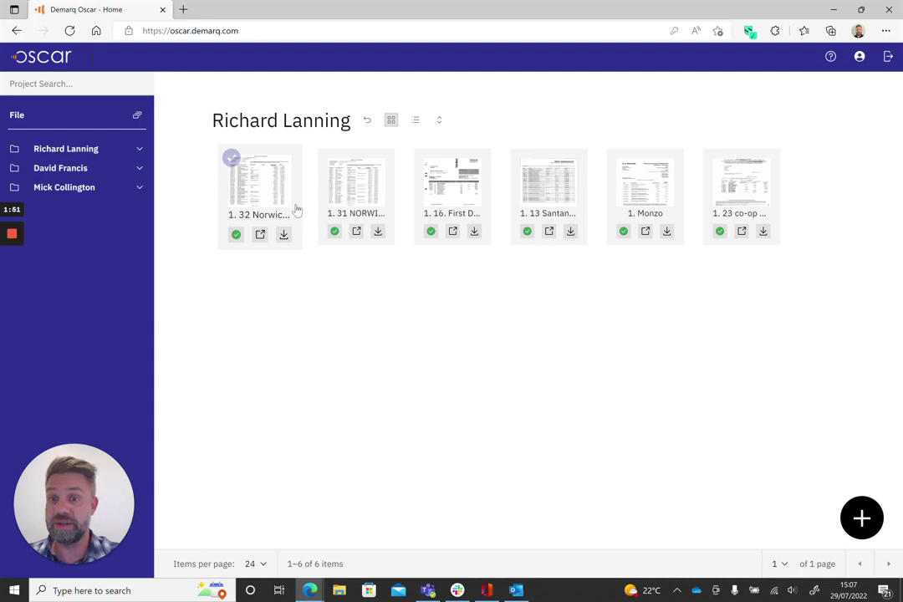
left_click(284, 238)
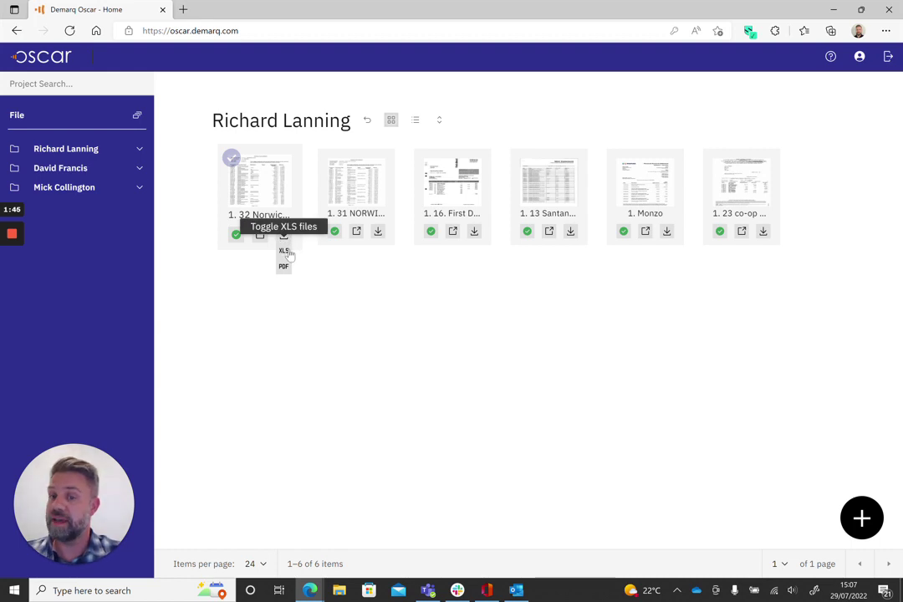
left_click(288, 252)
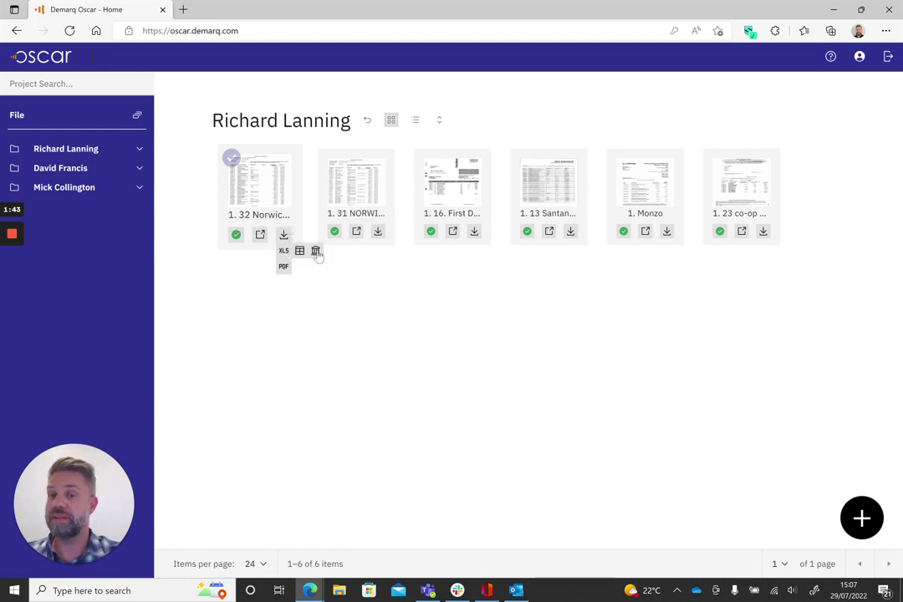
left_click(316, 251)
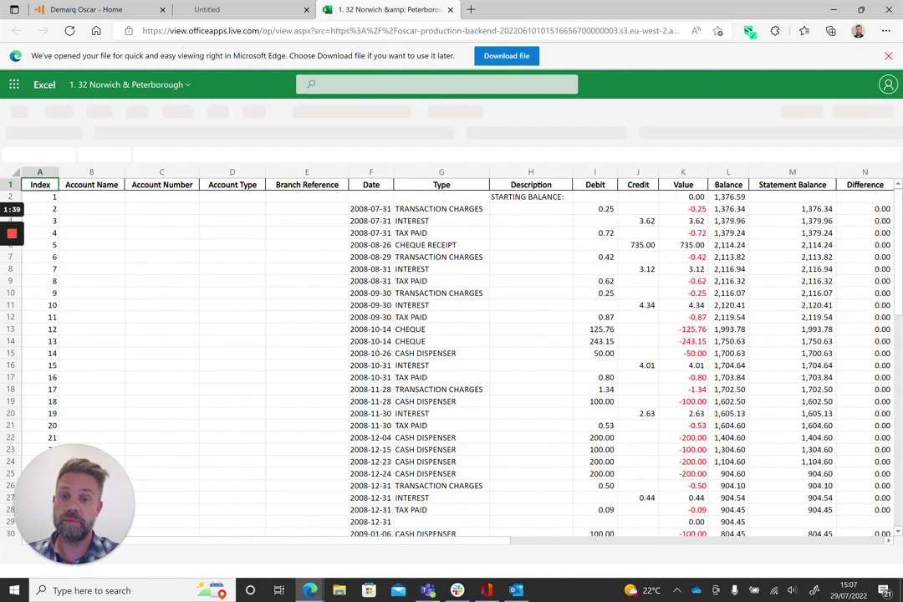
Close the Excel Online spreadsheet tab and the leftover blank Untitled tab
left_click_drag(495, 544, 623, 536)
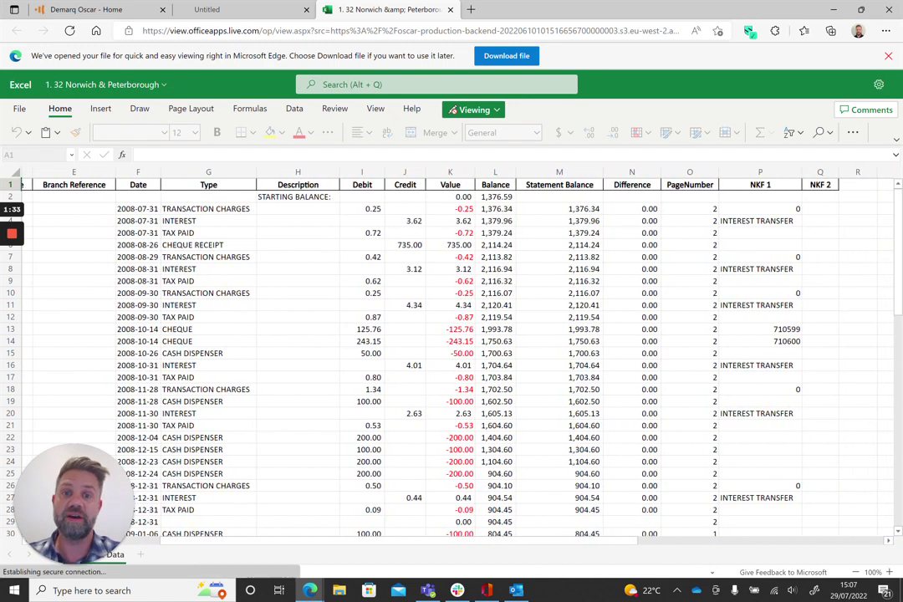
left_click(449, 10)
left_click(306, 10)
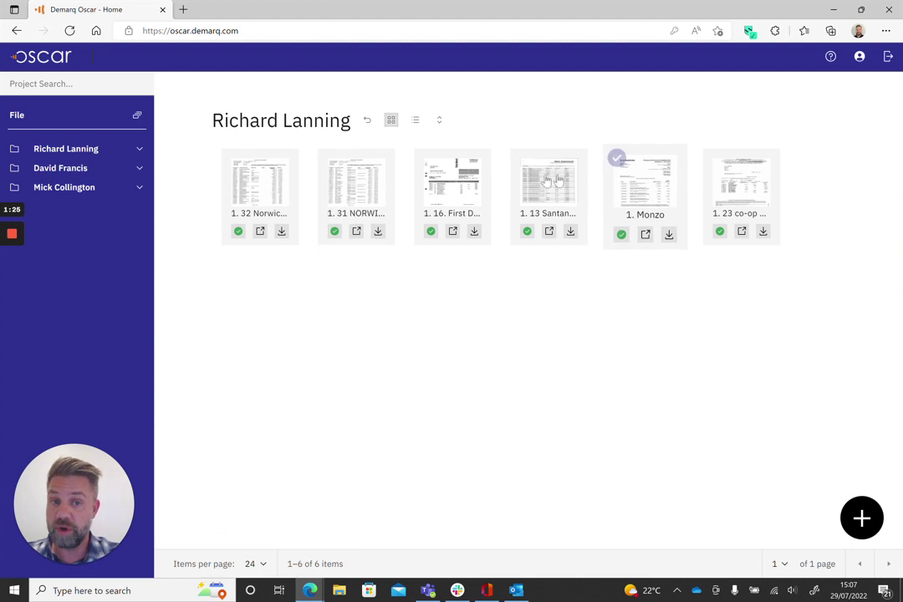
Download the 32 Norwich, 16 First Direct and Monzo statements as statement.zip and check its contents
left_click(231, 158)
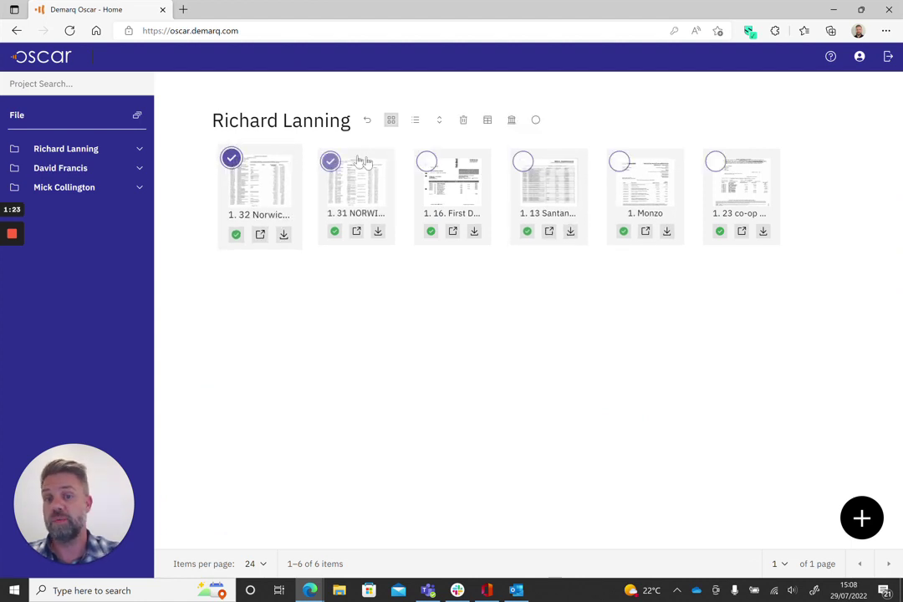
left_click(423, 158)
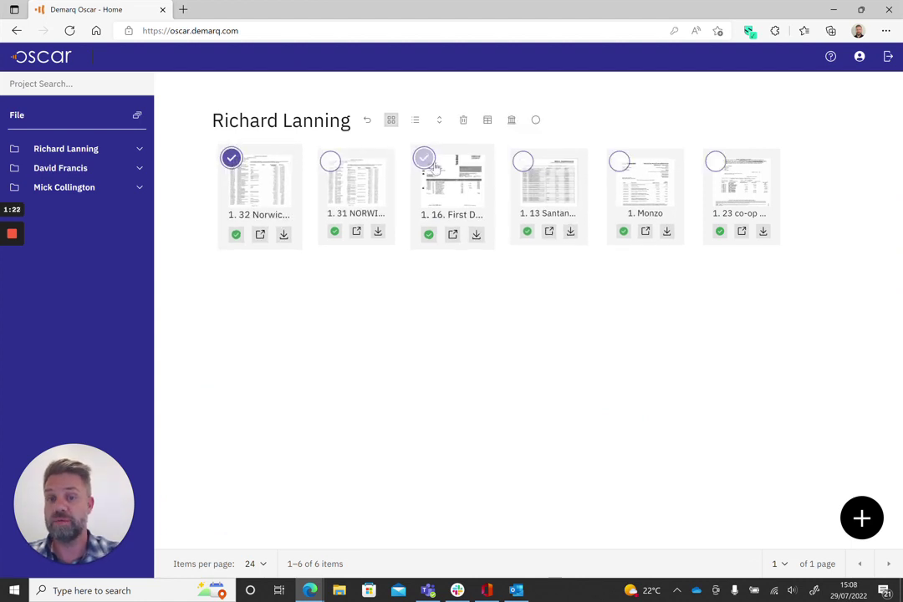
left_click(618, 160)
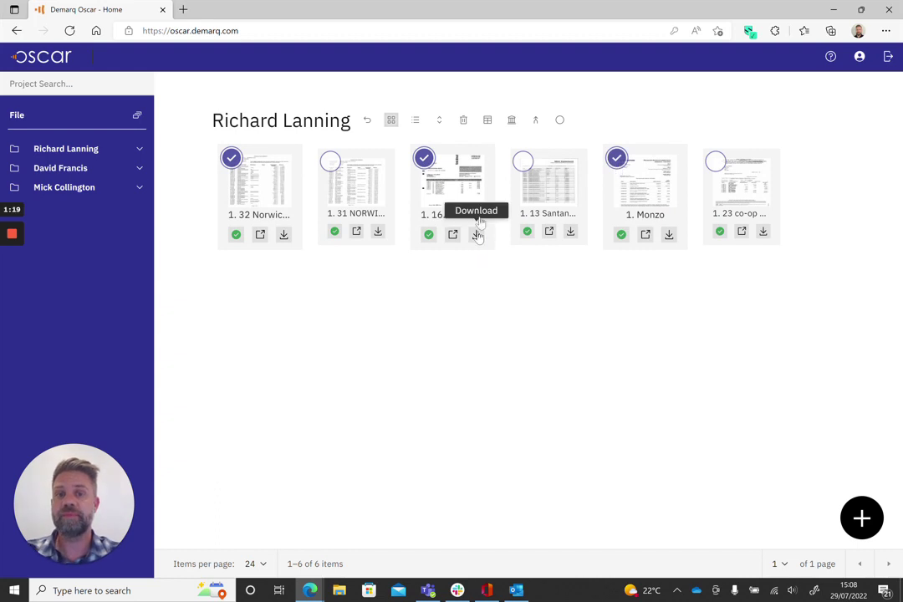
left_click(512, 121)
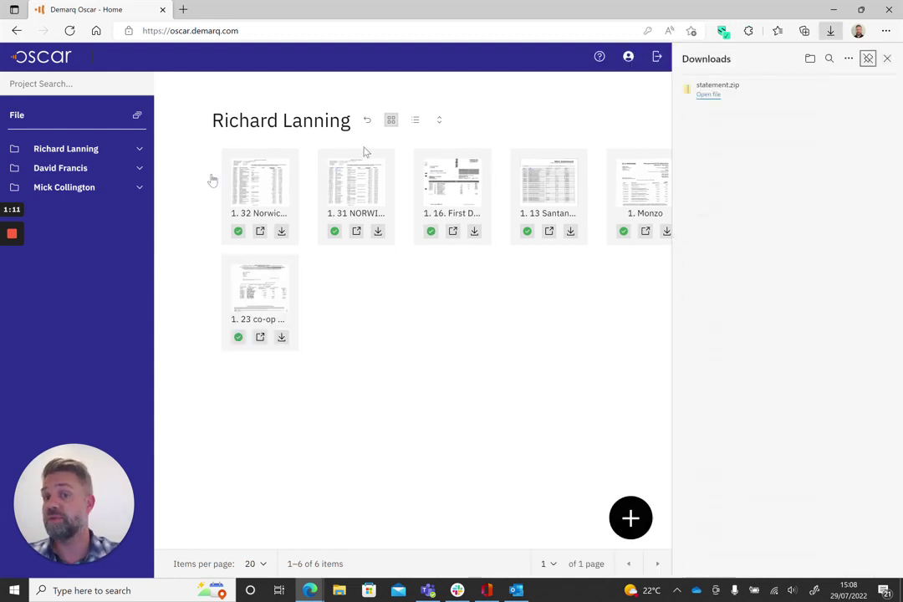
left_click(708, 93)
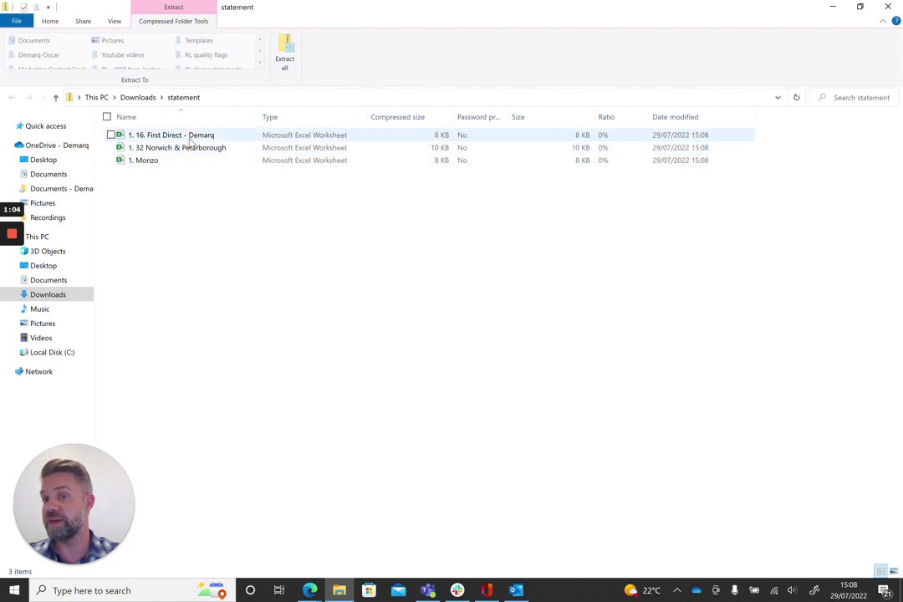
left_click(888, 7)
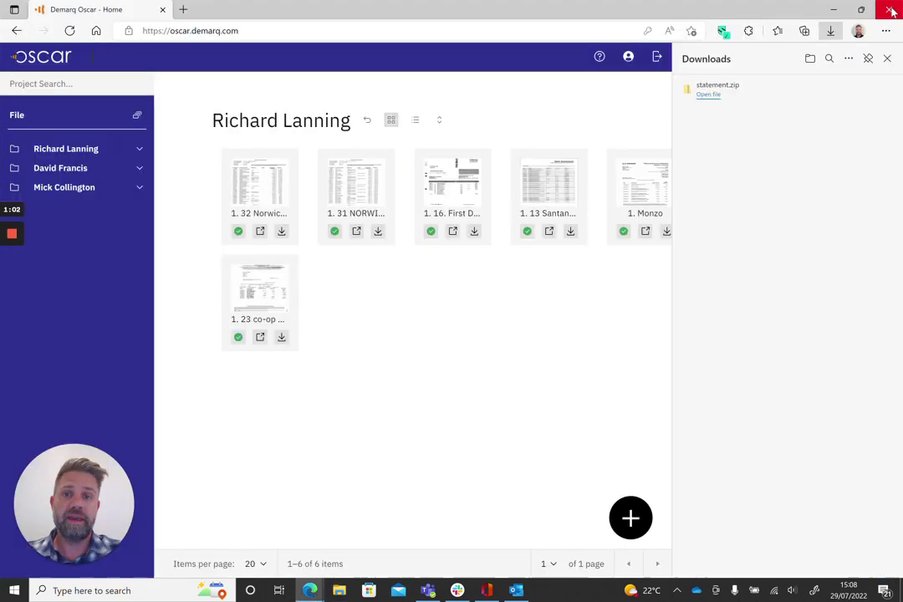
Download all six statements of the first project folder as one zip and inspect it
left_click(887, 59)
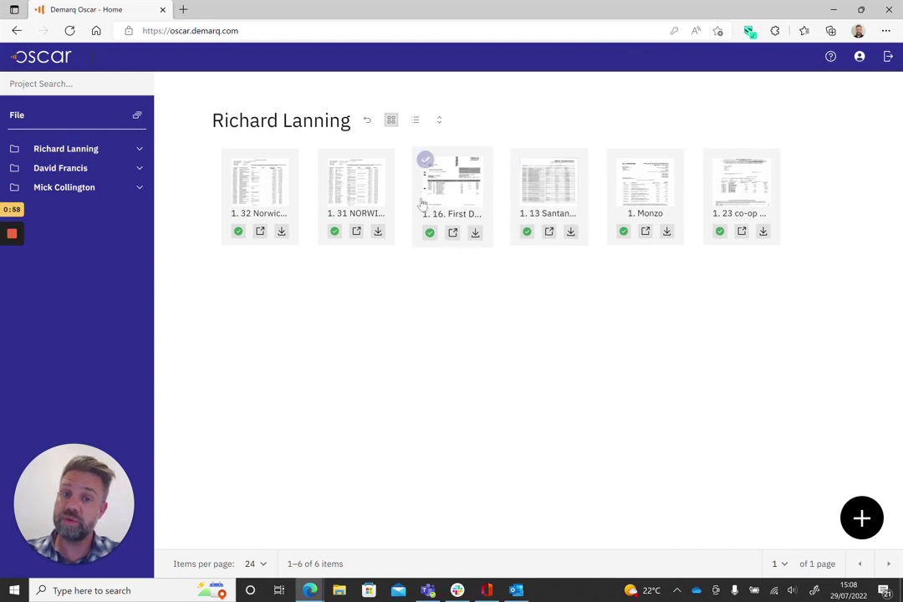
left_click(368, 125)
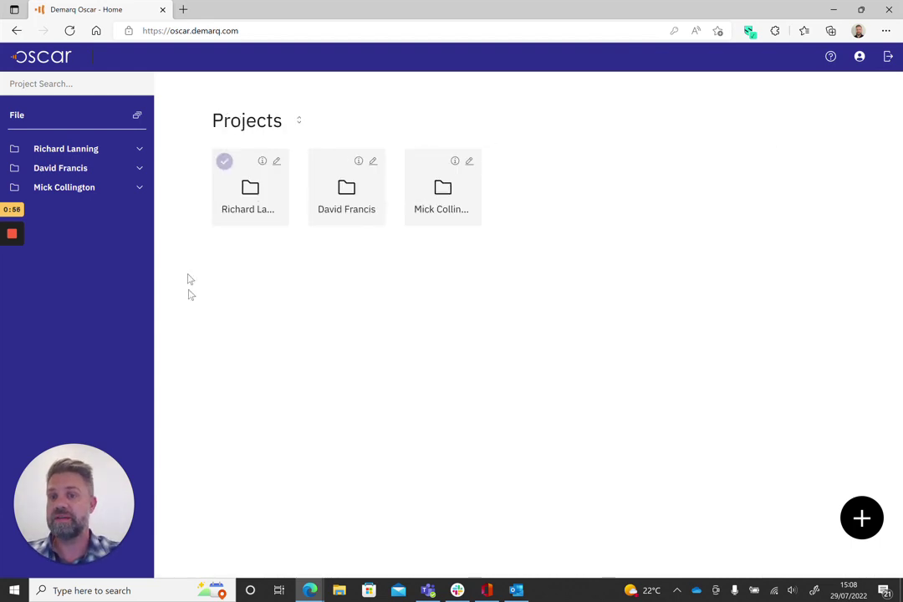
left_click(226, 160)
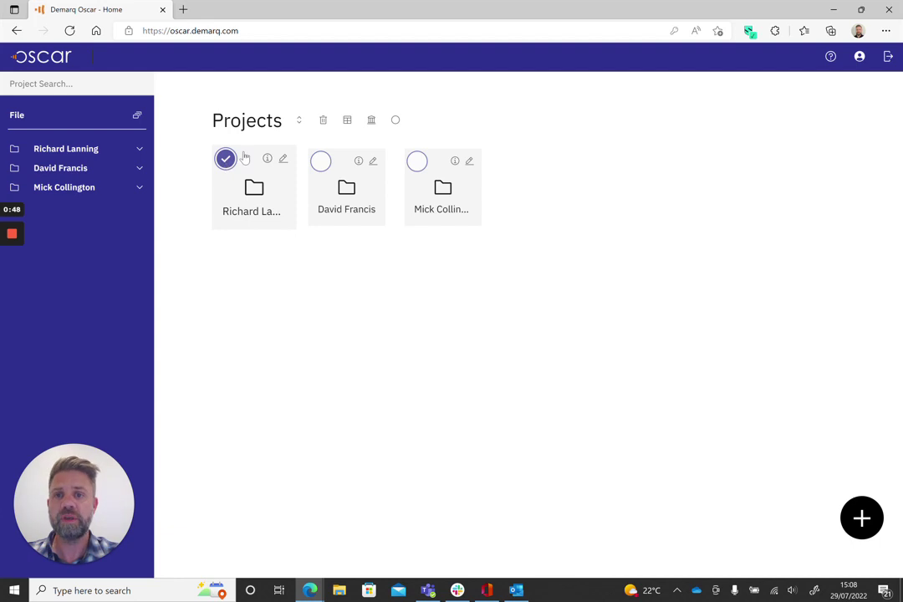
left_click(372, 121)
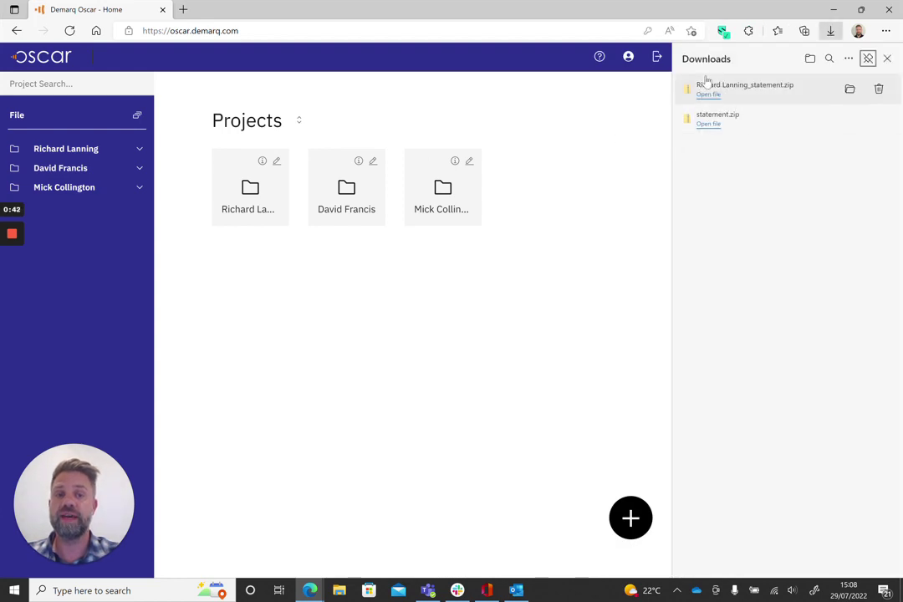
left_click(706, 84)
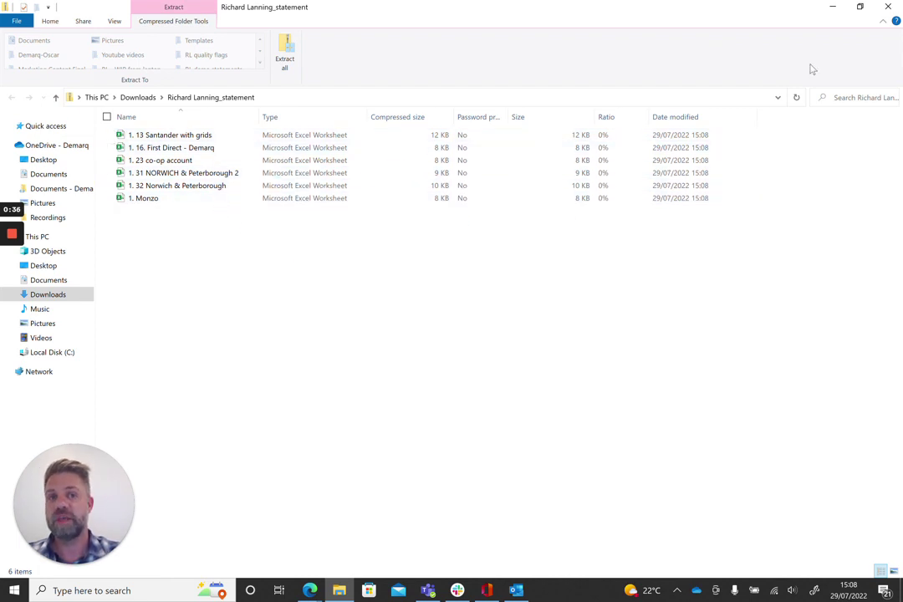
left_click(891, 10)
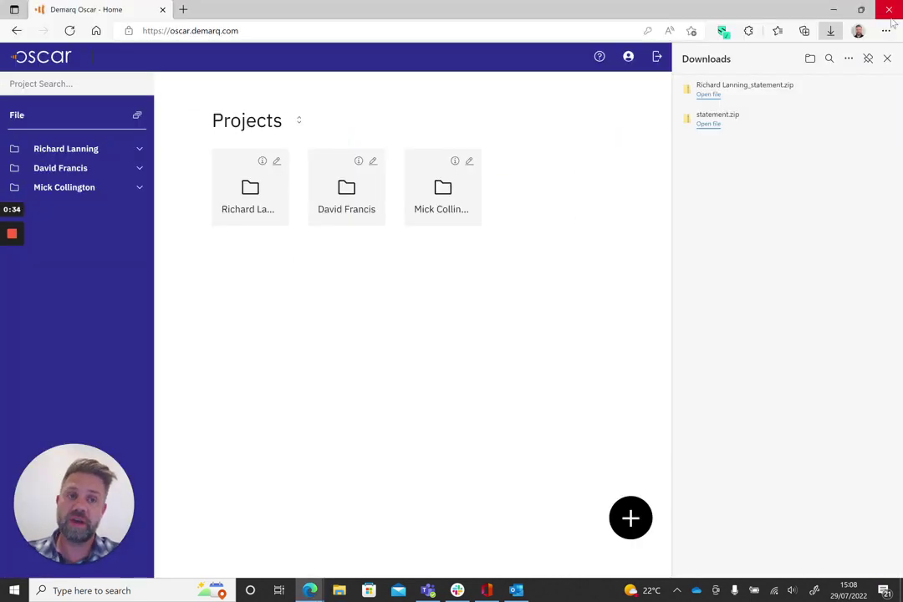
Close Edge's Downloads panel to show the full Projects page
left_click(888, 58)
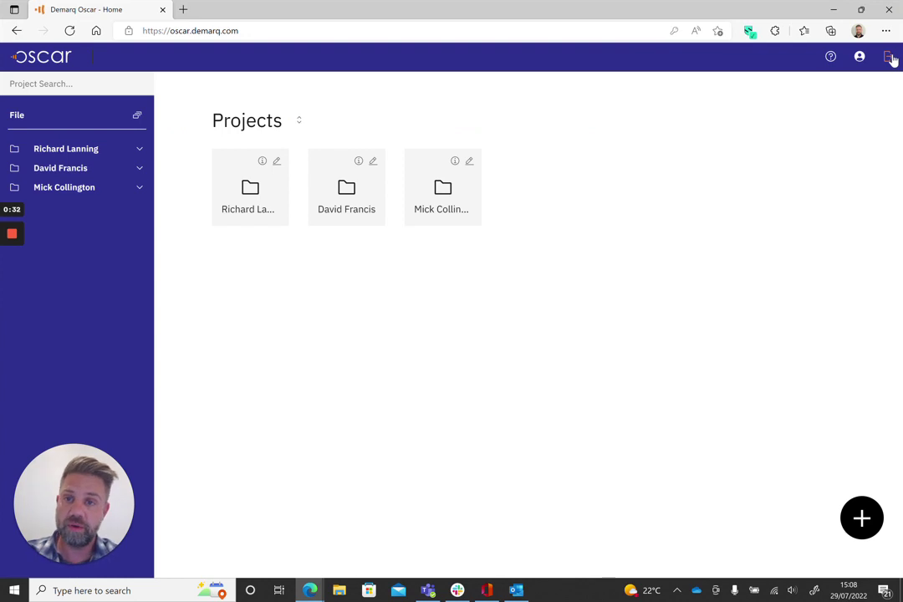